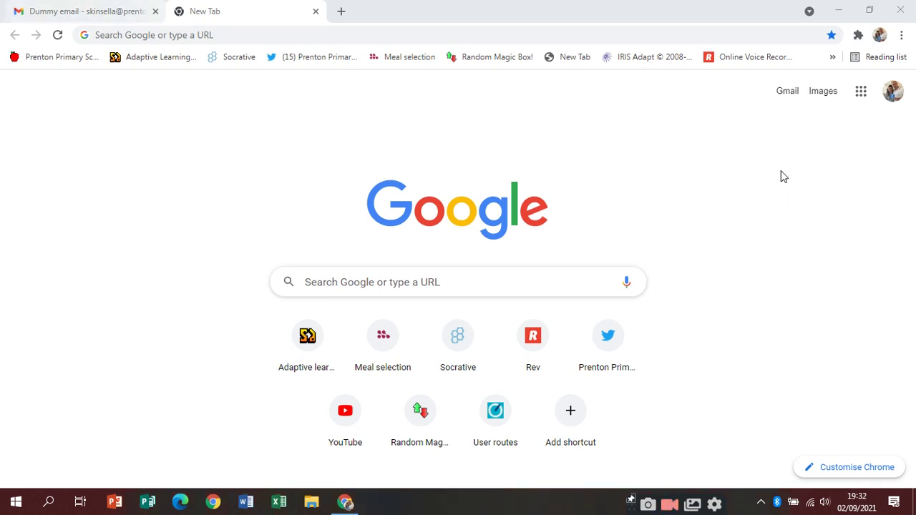
# Open a fresh sign-in page for another account with the email cleared, checking the child's login details in Gmail
pyautogui.click(891, 94)
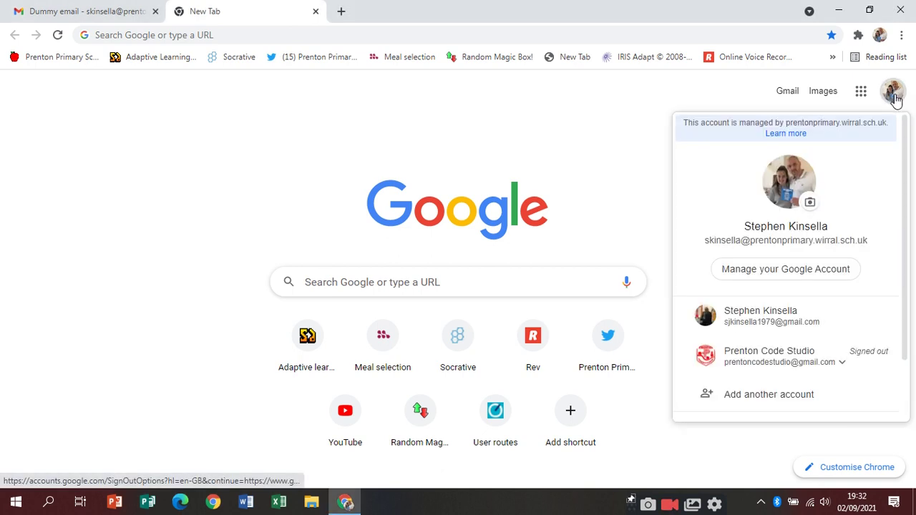
pyautogui.click(784, 400)
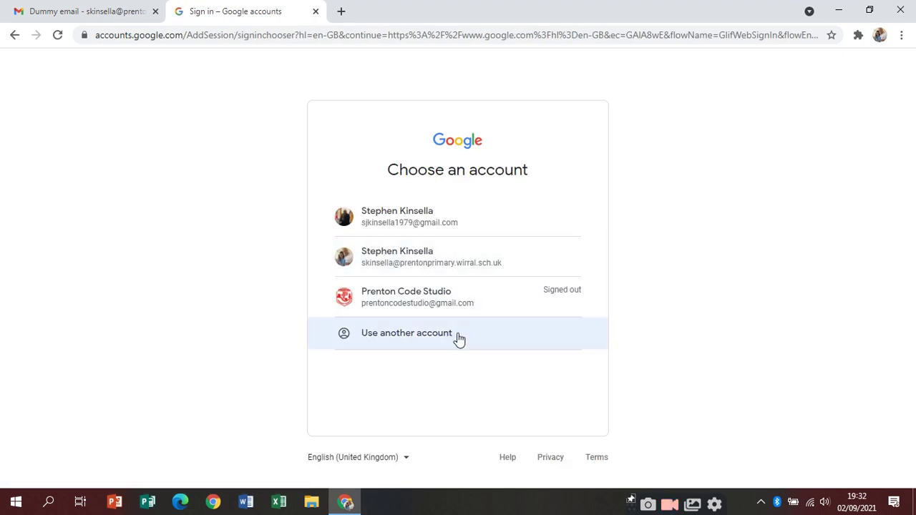
pyautogui.click(459, 339)
pyautogui.click(461, 262)
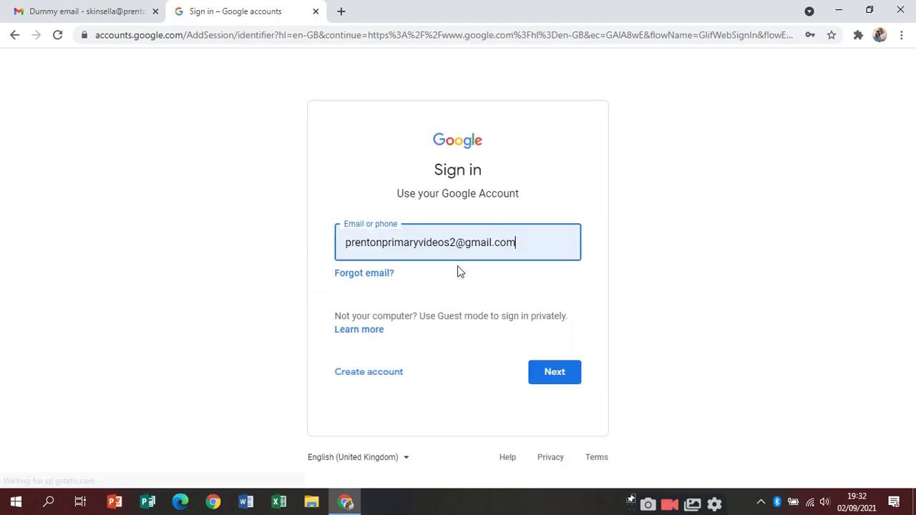
pyautogui.tripleClick(519, 242)
pyautogui.press('BackSpace')
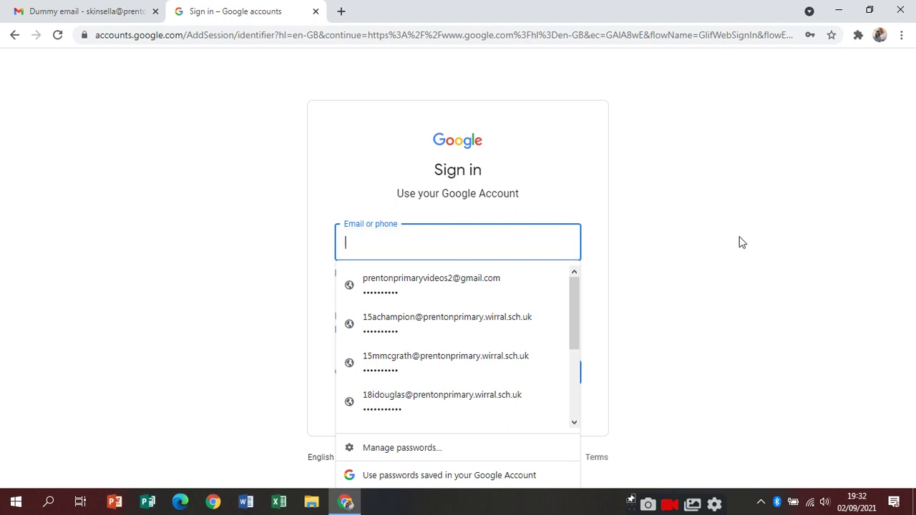
pyautogui.click(741, 241)
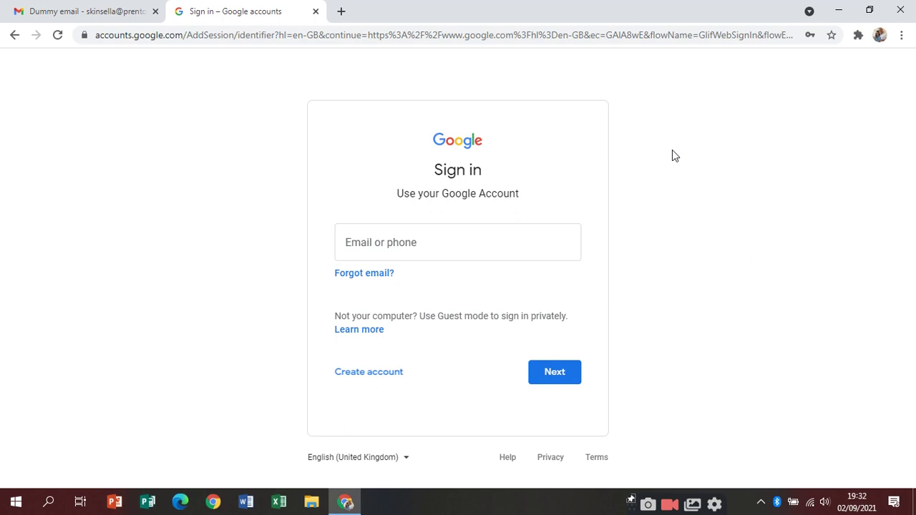
pyautogui.click(104, 10)
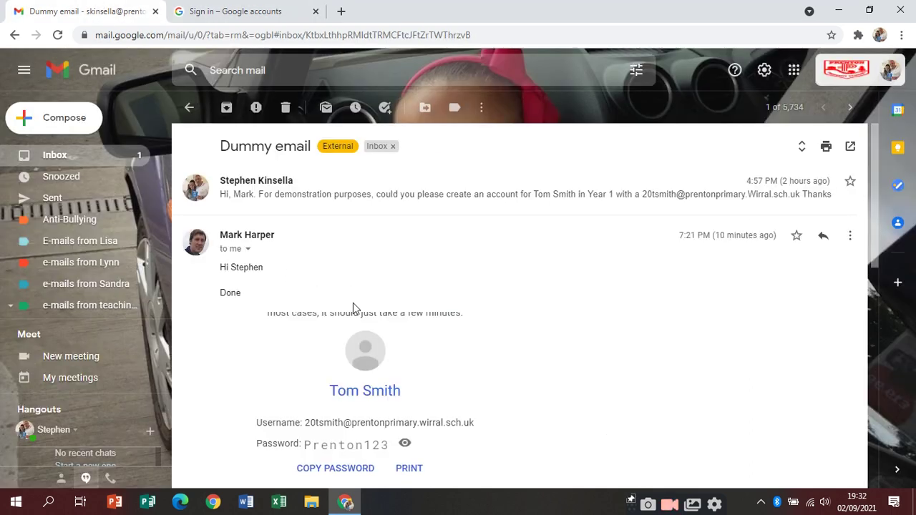
pyautogui.click(262, 7)
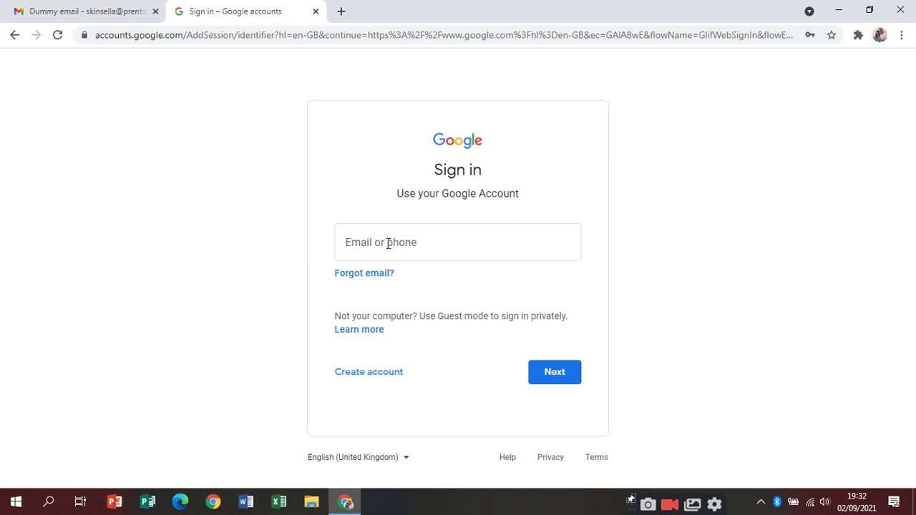
# Type the child's username plus the school domain into the Email or phone field
pyautogui.click(387, 245)
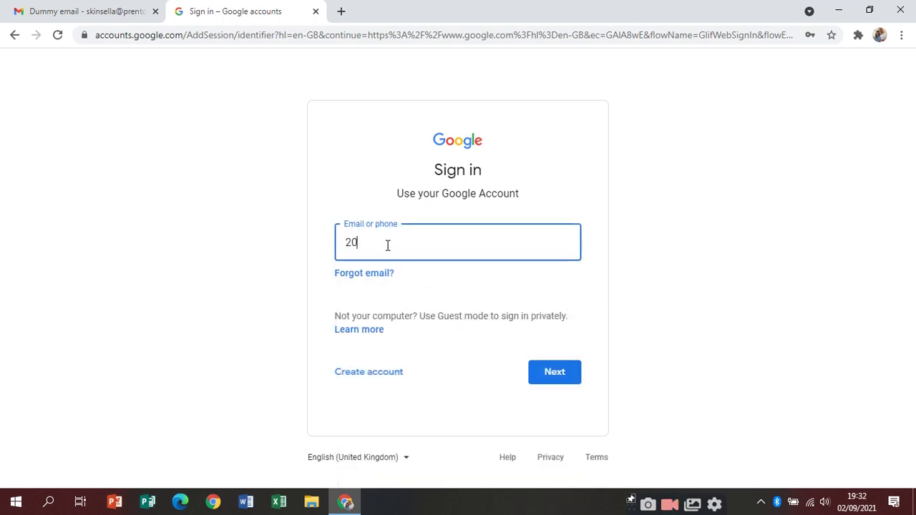
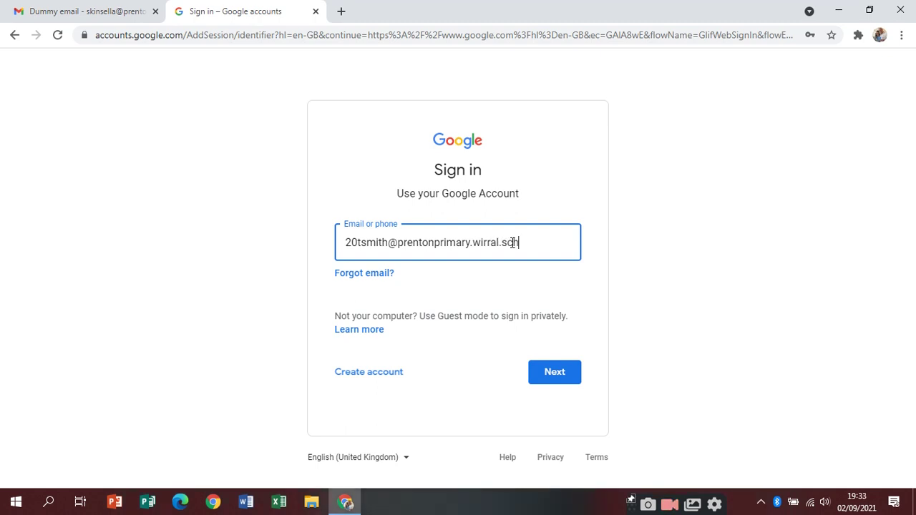
pyautogui.moveTo(536, 243); pyautogui.dragTo(388, 243)
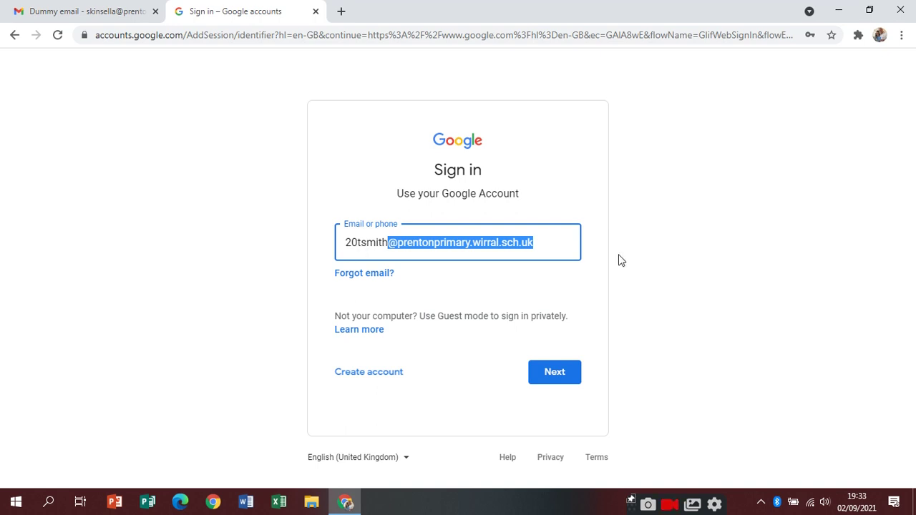
pyautogui.click(573, 246)
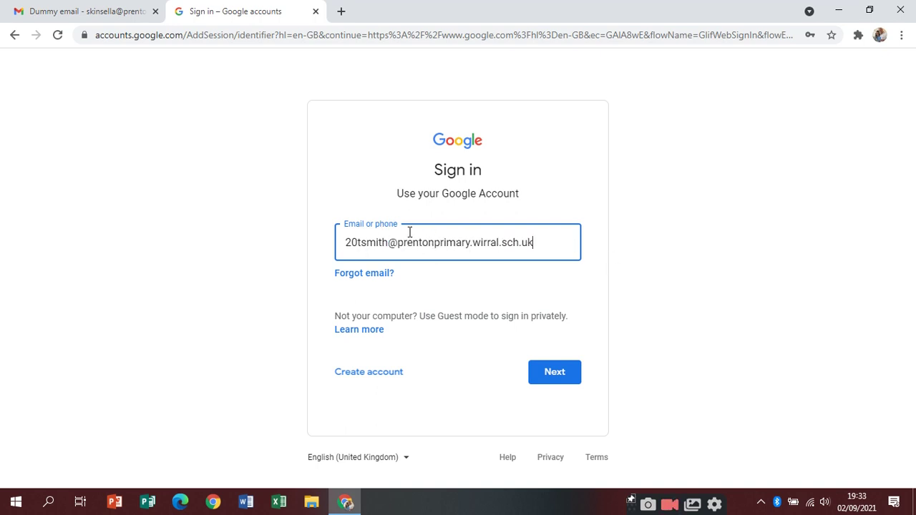
# Submit the email, replace the autofilled password with the child's password, and sign in
pyautogui.click(557, 373)
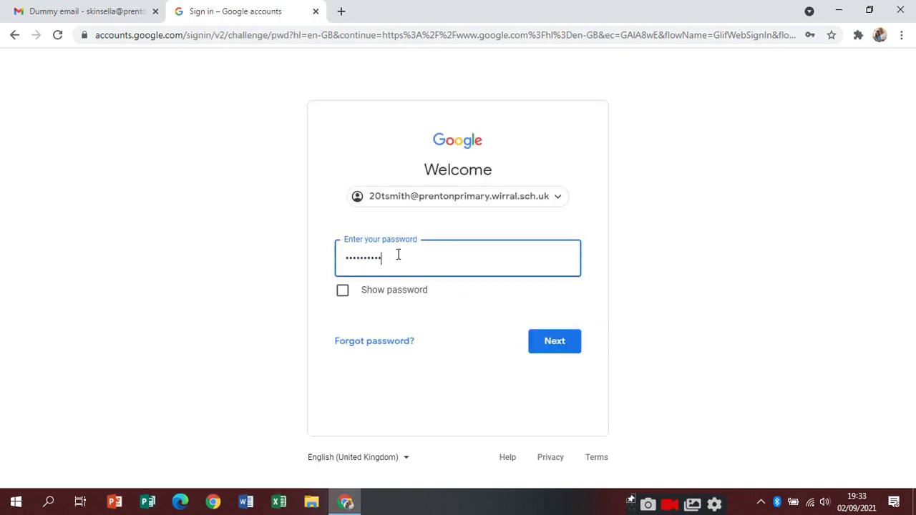
pyautogui.doubleClick(367, 258)
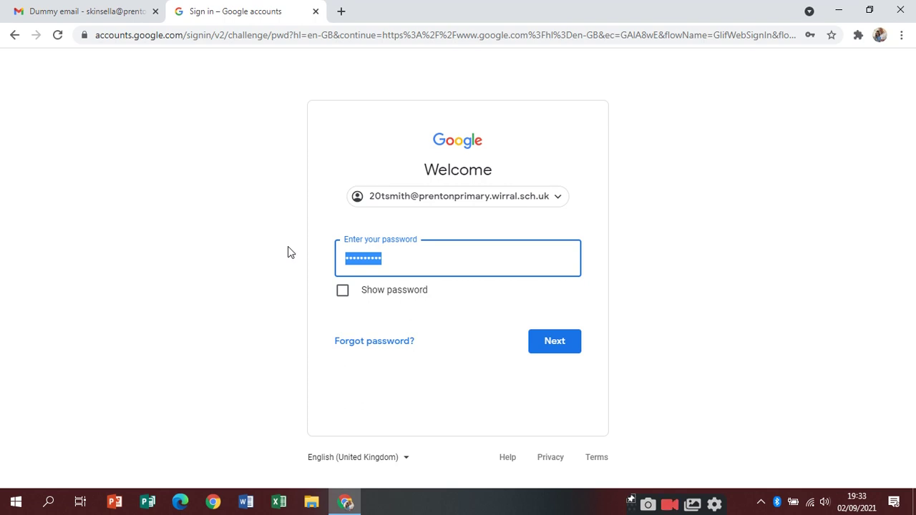
pyautogui.write('••••••••••')
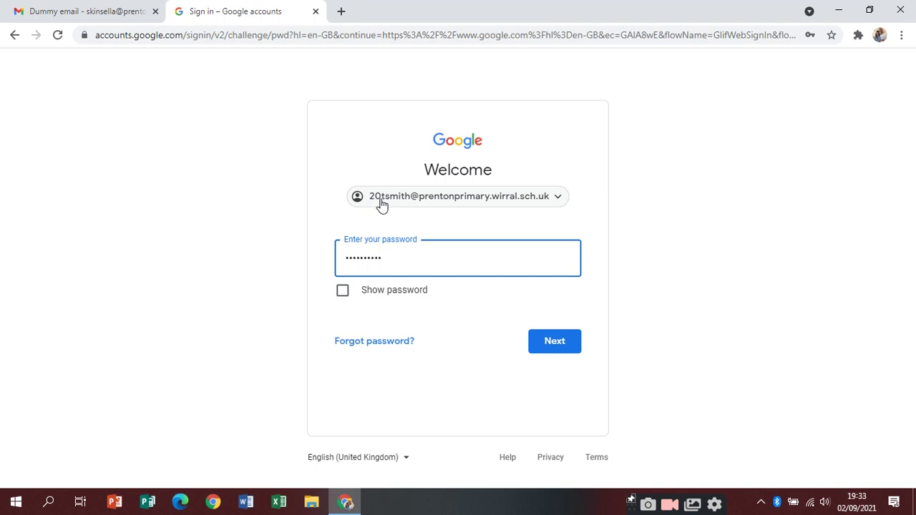
pyautogui.click(559, 346)
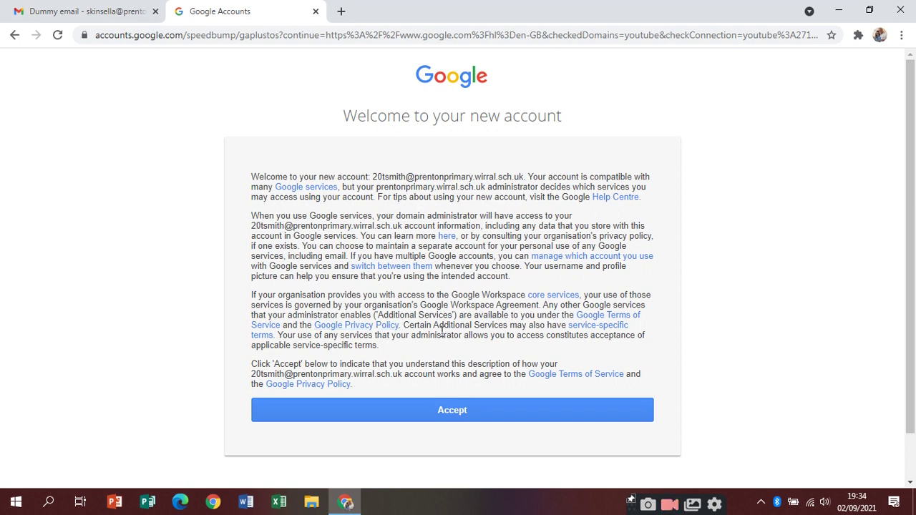
# Accept the new-account terms and set a new password for the child, entered twice
pyautogui.click(445, 410)
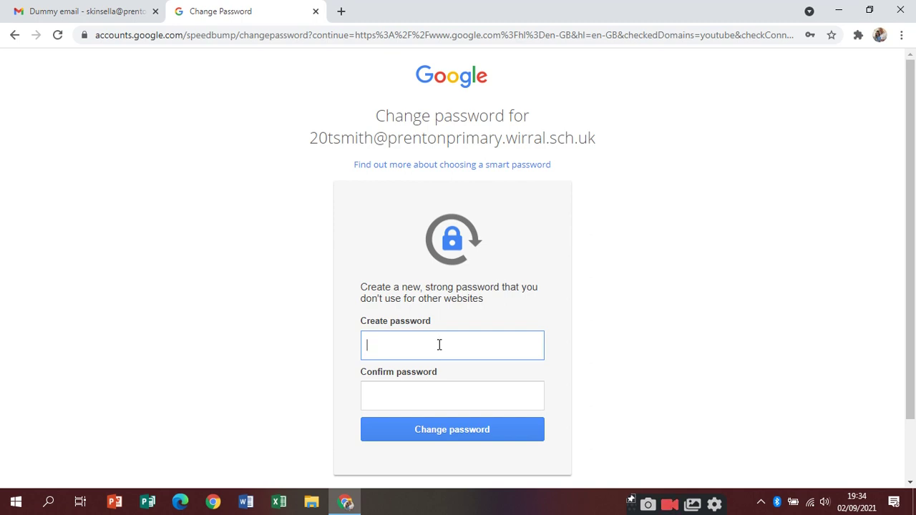
pyautogui.write('•••••••••••')
pyautogui.click(438, 396)
pyautogui.write('•••••••')
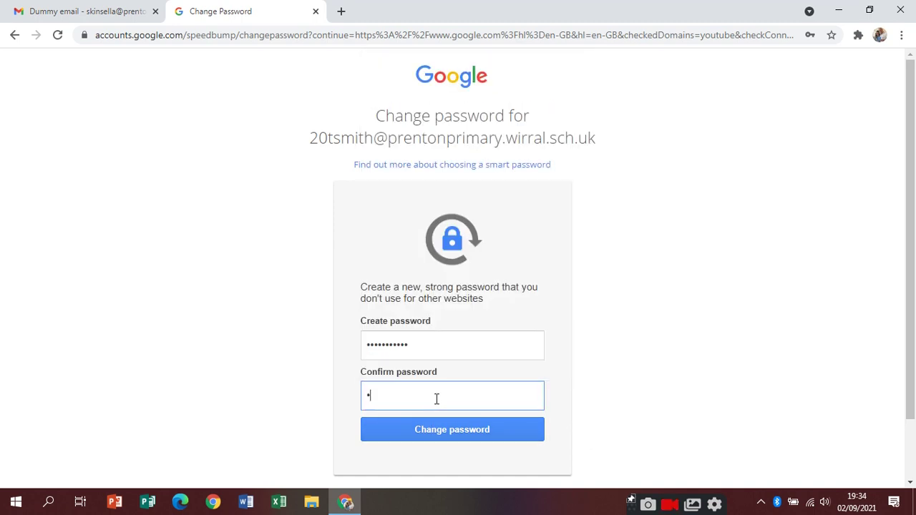
pyautogui.write('••••')
pyautogui.click(463, 437)
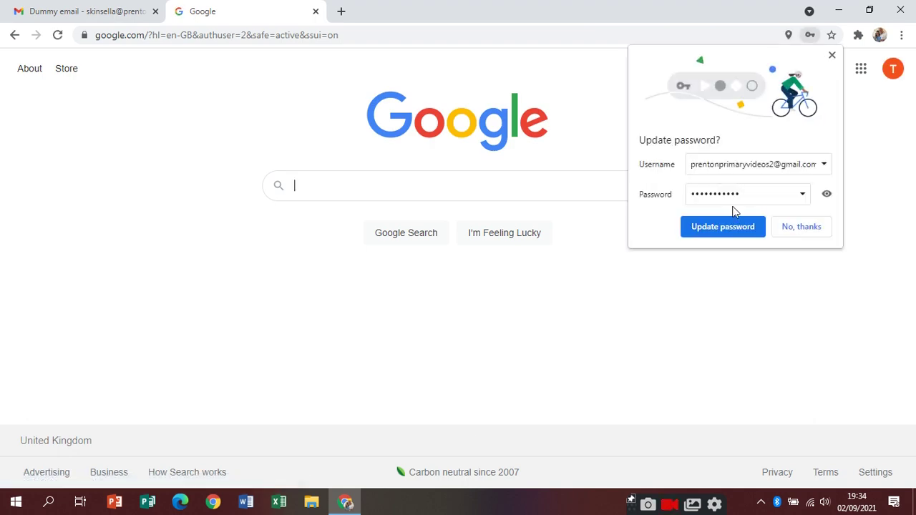
# Dismiss Chrome's Update password? prompt on the Google home page
pyautogui.click(831, 56)
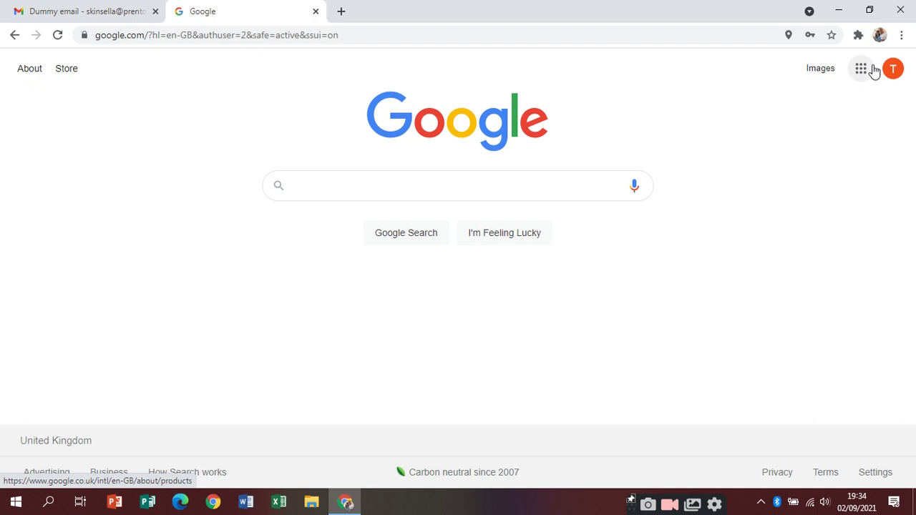
# Launch Classroom from the Google apps grid, continue, and pick 'I'm a student'
pyautogui.click(862, 68)
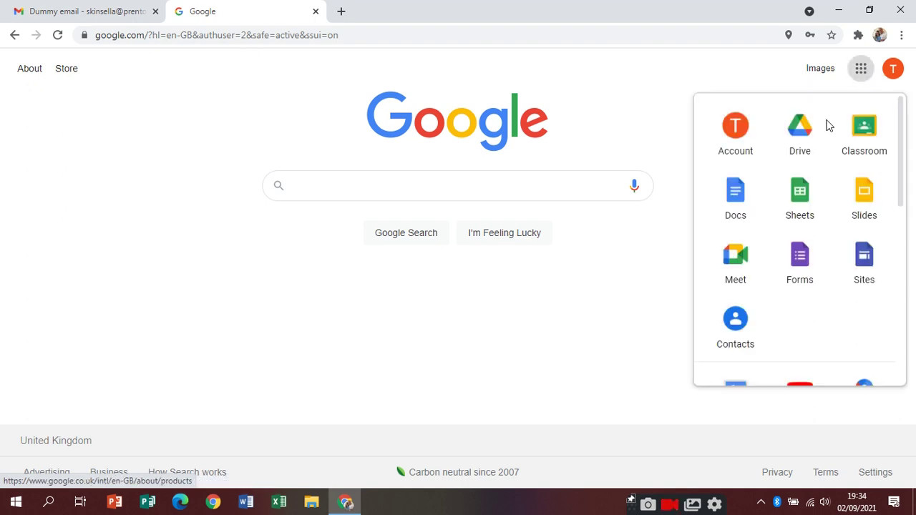
pyautogui.click(868, 129)
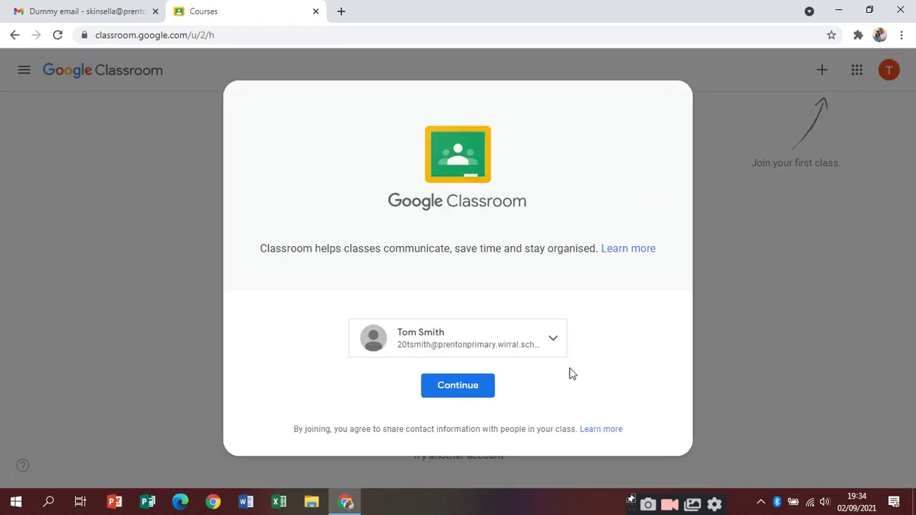
pyautogui.click(479, 387)
pyautogui.click(372, 300)
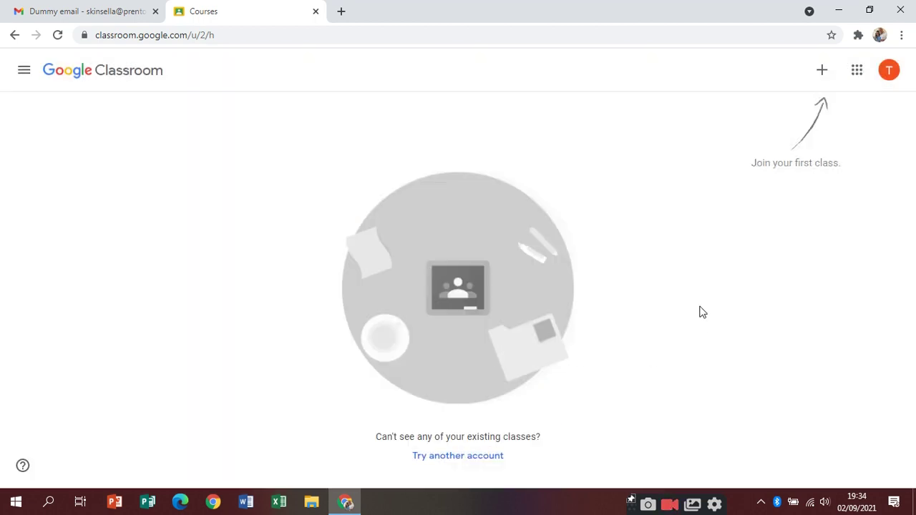
# Start joining a class and enter the teacher's seven-character class code
pyautogui.click(823, 76)
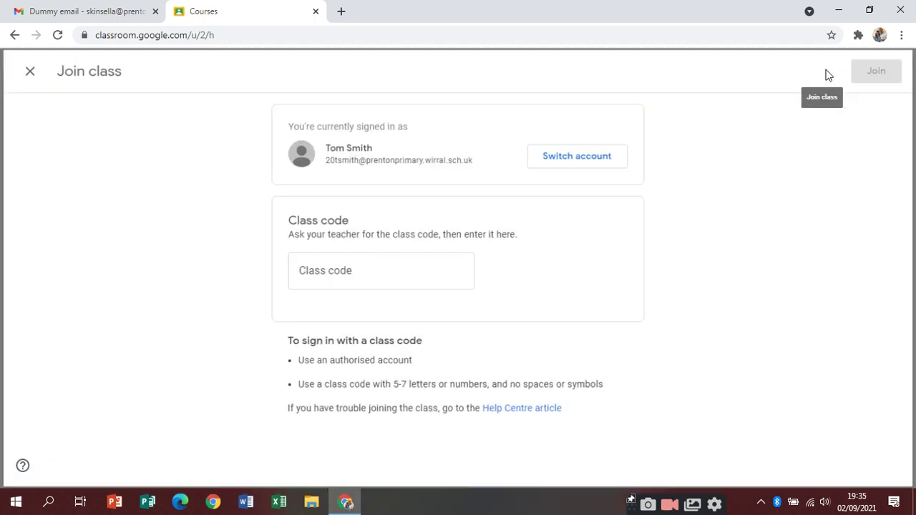
pyautogui.click(370, 273)
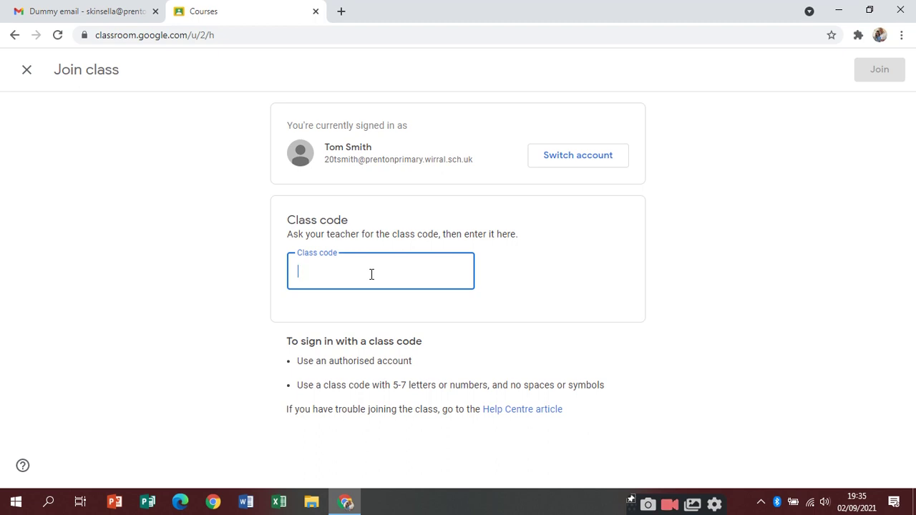
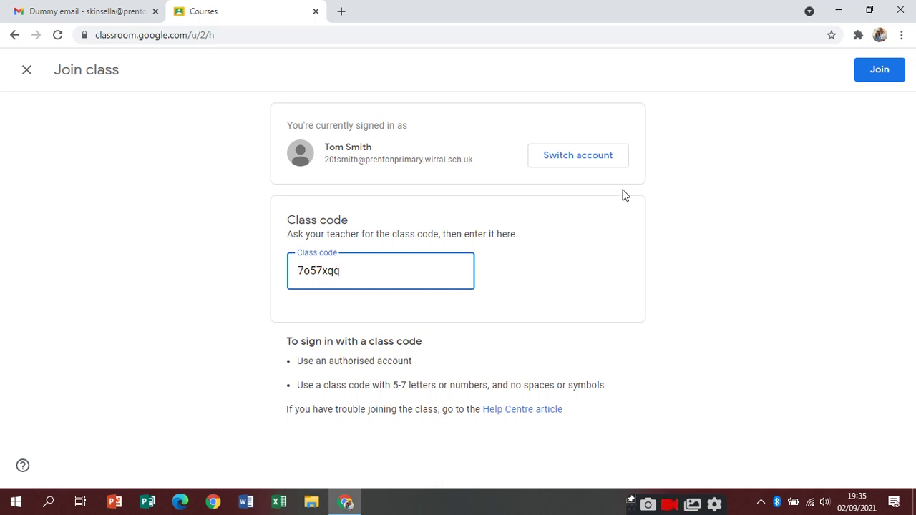
# Join Year 1 2021-22, view all four teachers under People, and return to Stream
pyautogui.click(873, 70)
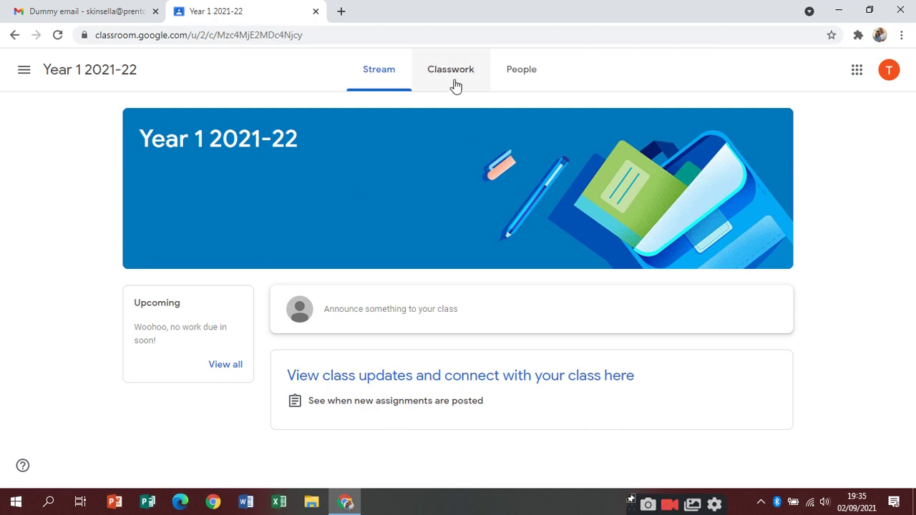
pyautogui.click(526, 77)
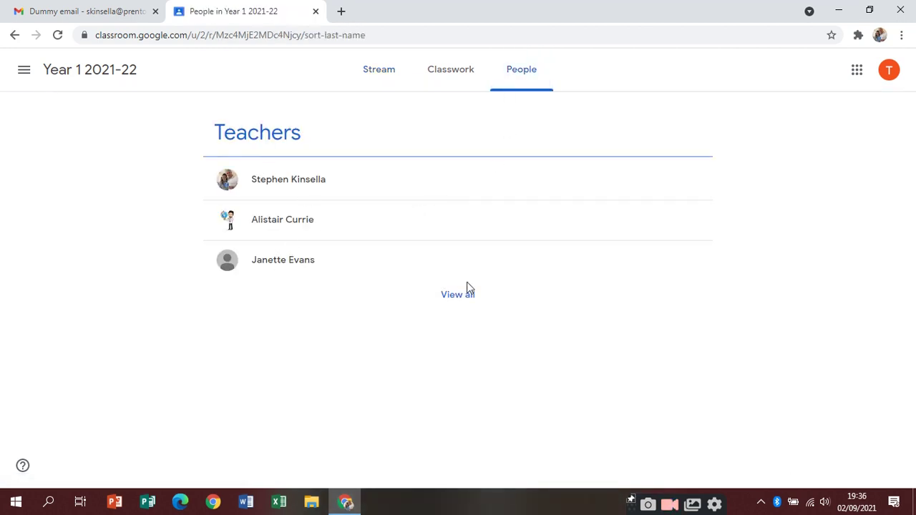
pyautogui.click(462, 296)
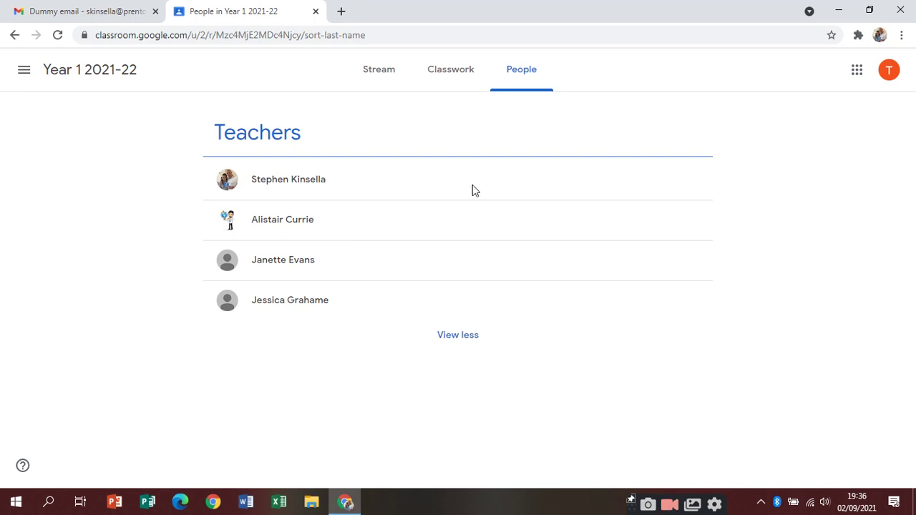
pyautogui.click(402, 74)
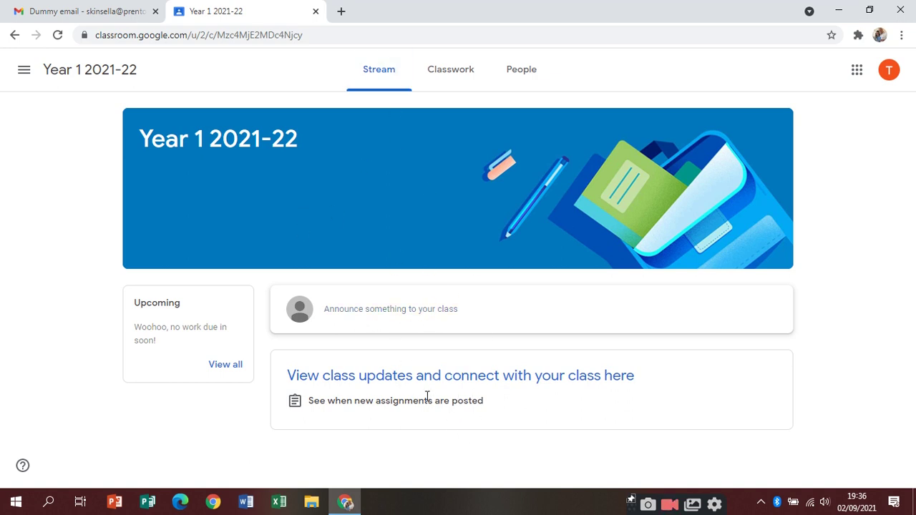
# Look at the empty Classwork page of Year 1 2021-22, then go back to Stream
pyautogui.click(461, 70)
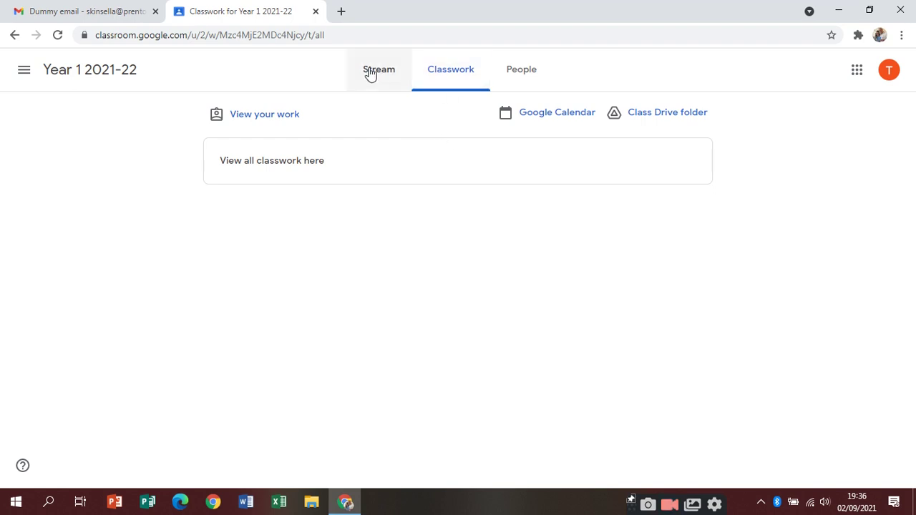
pyautogui.click(370, 73)
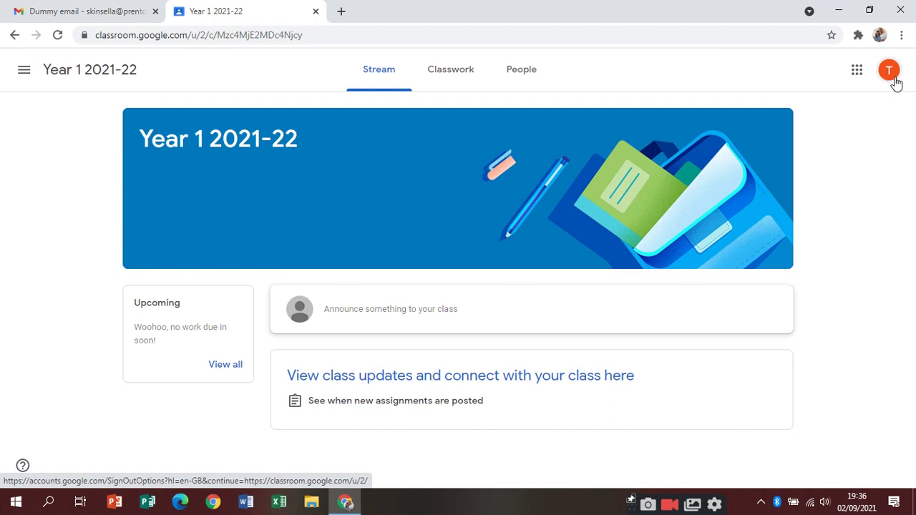
# Check the signed-in account via the avatar menu, then switch to the teacher's six-class list
pyautogui.click(889, 71)
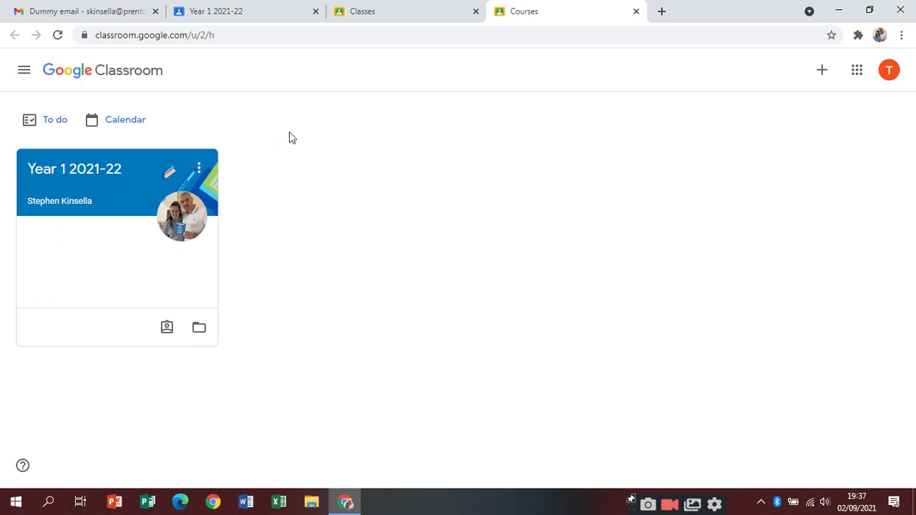
pyautogui.click(888, 70)
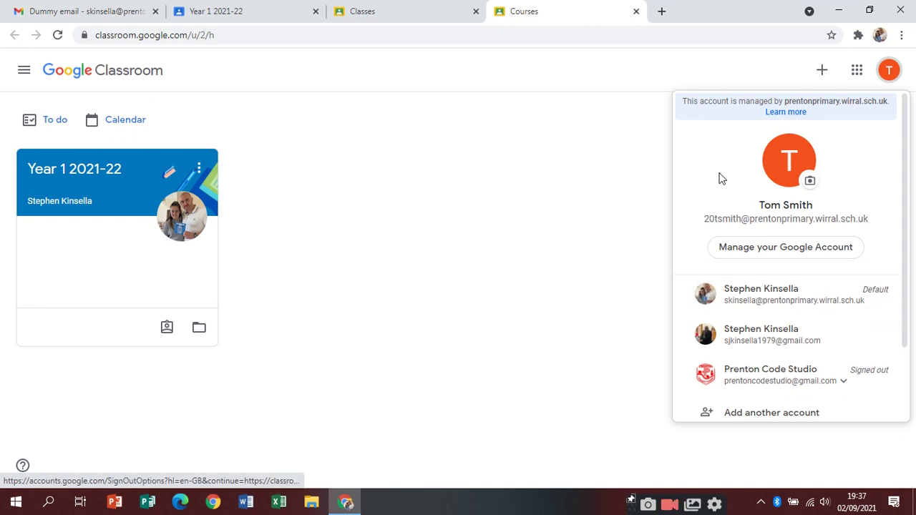
pyautogui.click(508, 206)
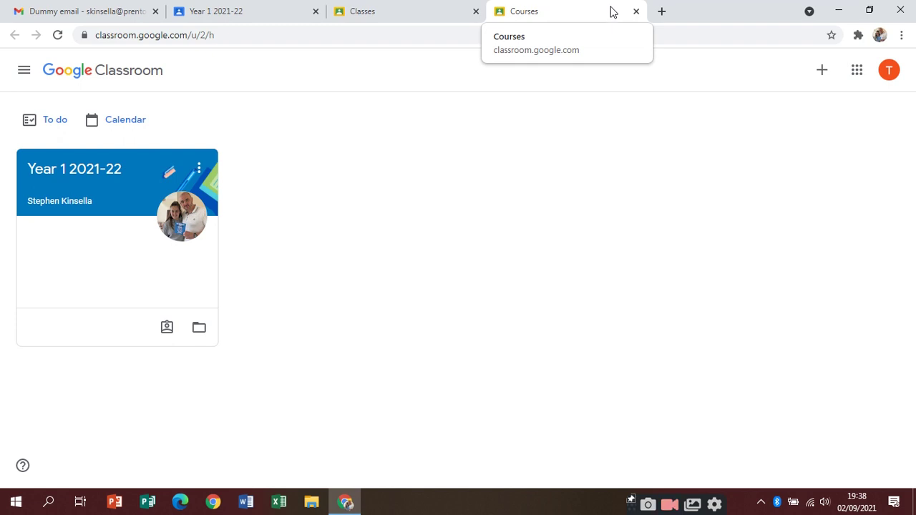
pyautogui.click(438, 17)
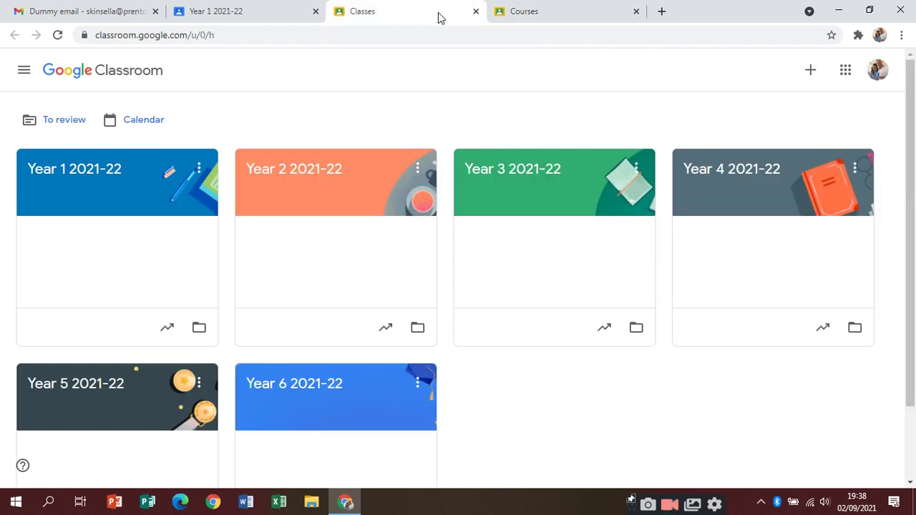